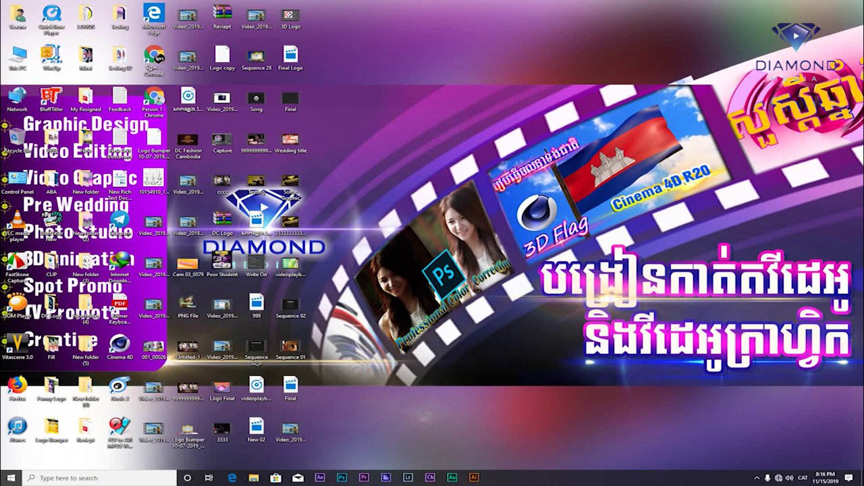
# Launch BluffTitler from Recently added and accept Arial for the missing Bebas and Neon 80s fonts
pyautogui.click(10, 478)
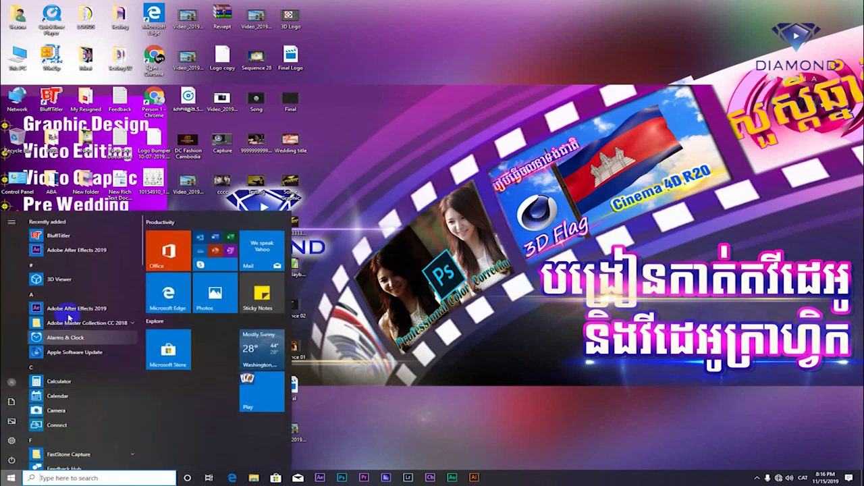
pyautogui.click(71, 238)
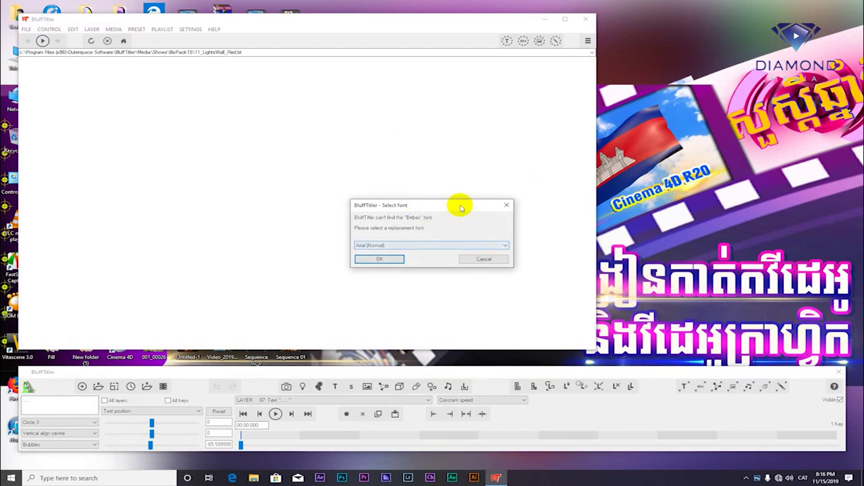
pyautogui.moveTo(457, 205); pyautogui.dragTo(460, 155)
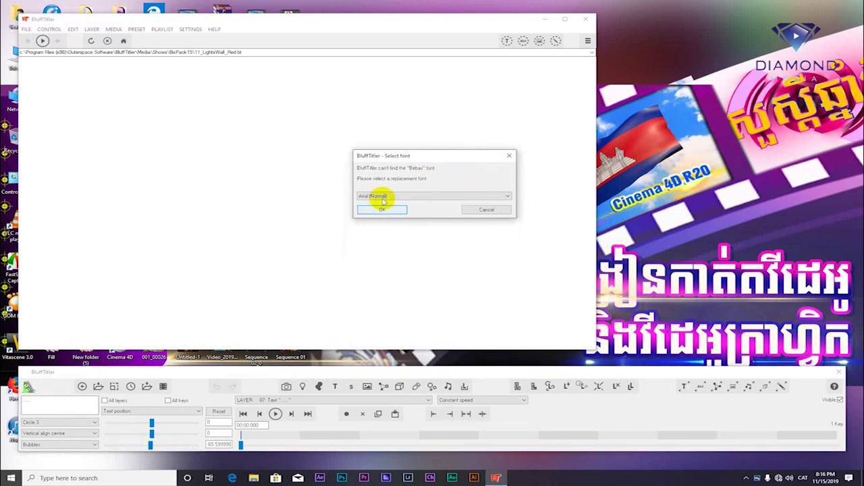
pyautogui.click(382, 209)
pyautogui.click(398, 258)
# Play, pause and resume the PresentationDesk show preview
pyautogui.click(276, 414)
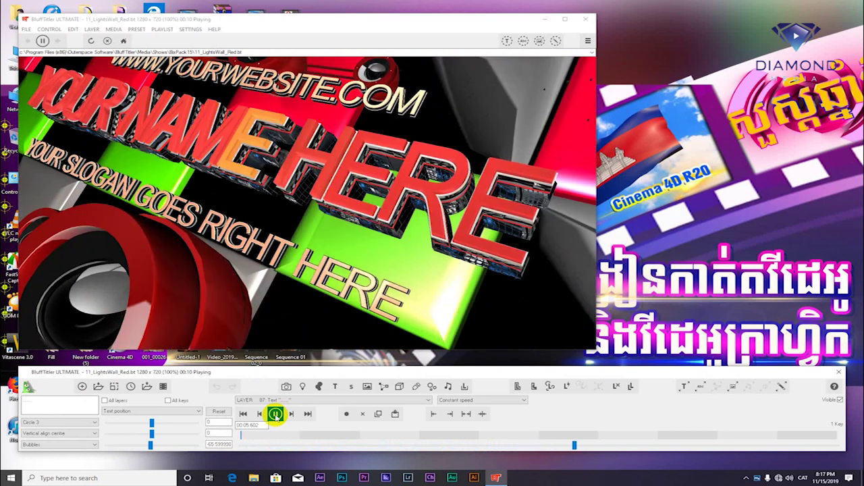
pyautogui.click(276, 414)
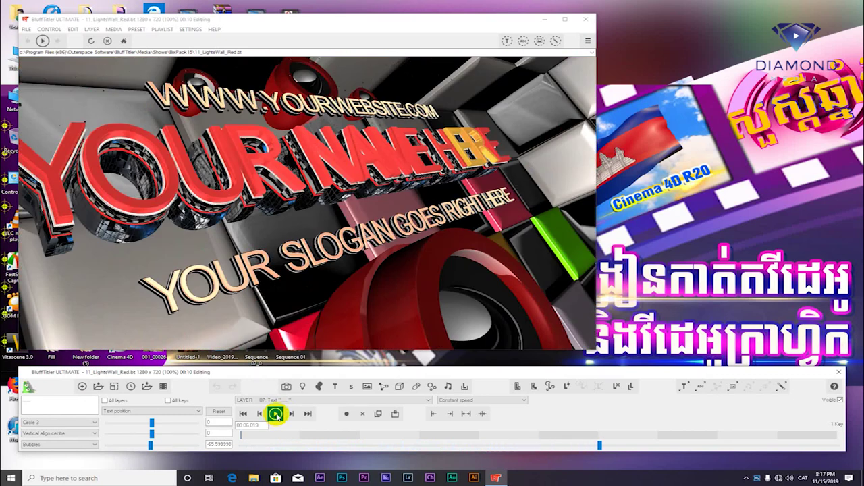
pyautogui.click(276, 414)
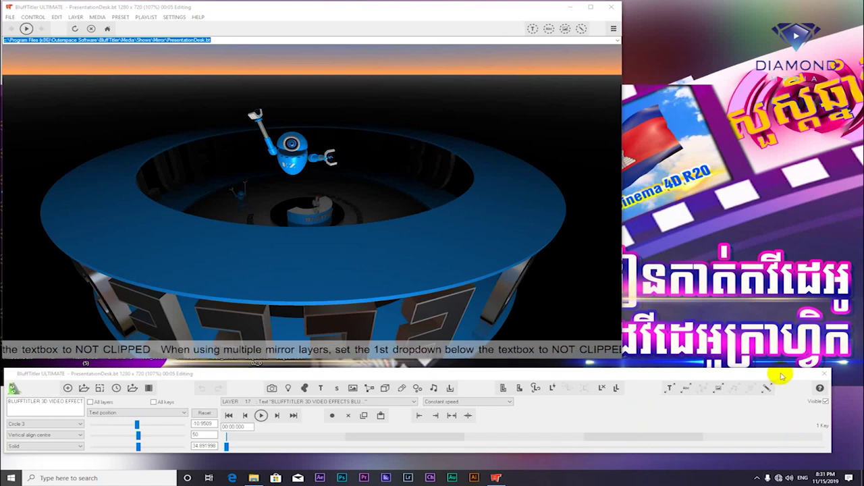
# Play the PresentationDesk show through, then bring up the Open show dialog from the File menu
pyautogui.click(260, 416)
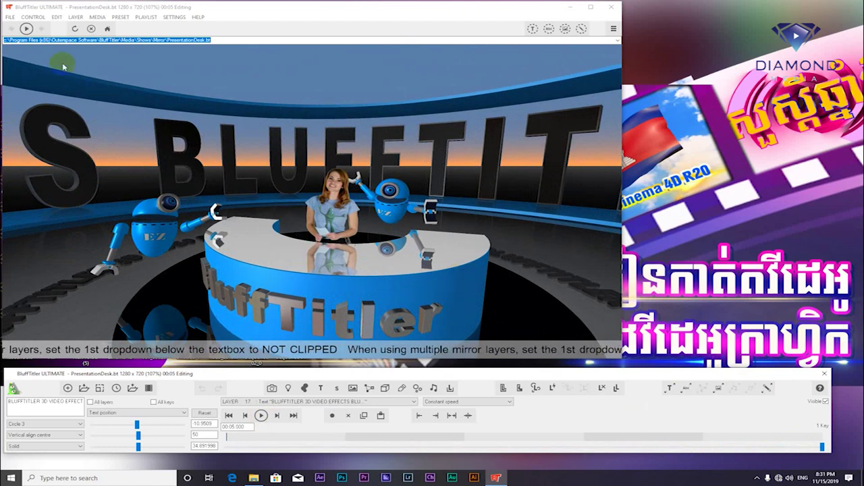
pyautogui.click(10, 17)
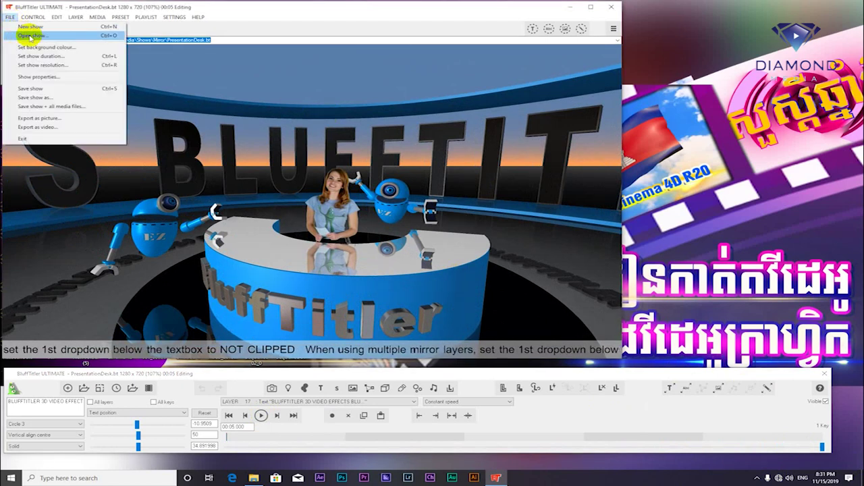
pyautogui.click(29, 36)
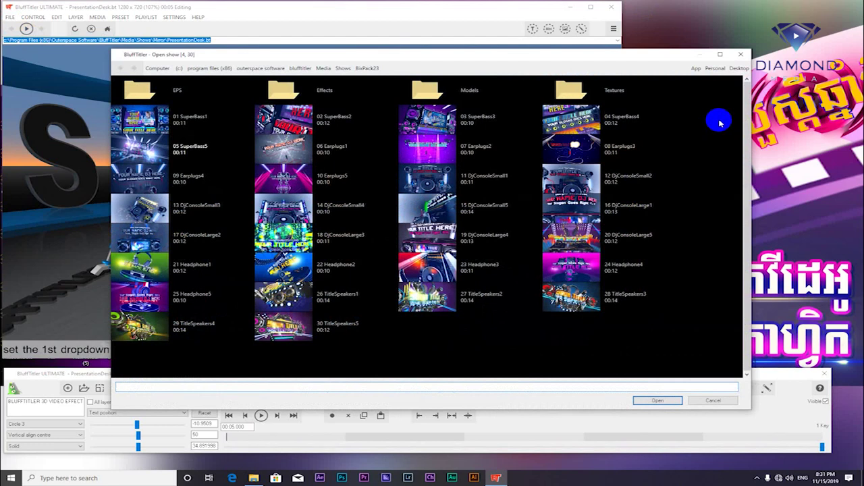
# Open the 23 Headphone3 show from the Shows > BixPack23 collection
pyautogui.click(367, 68)
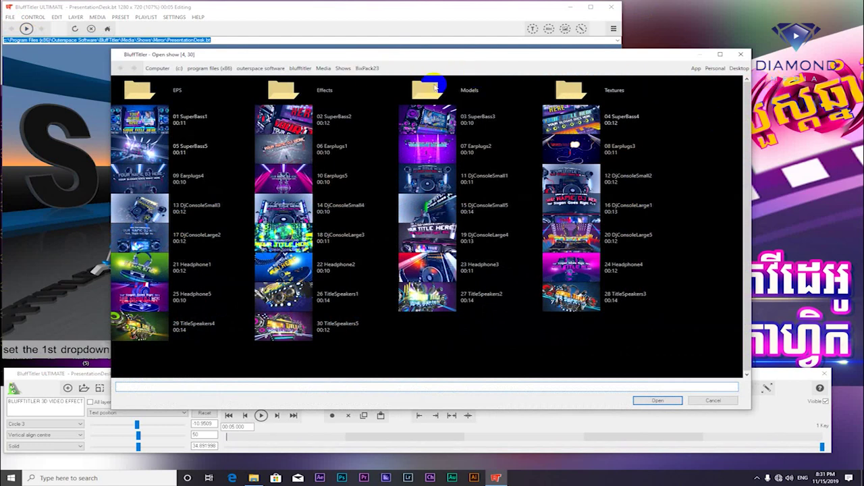
pyautogui.click(344, 70)
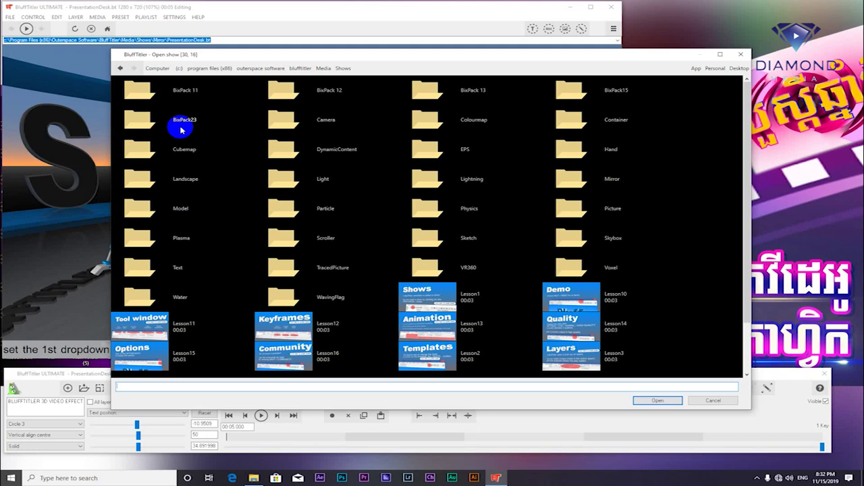
pyautogui.doubleClick(175, 125)
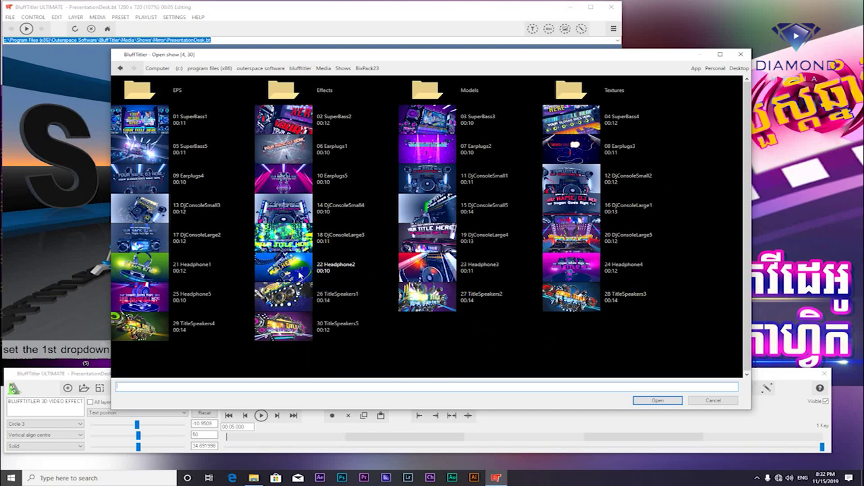
pyautogui.click(443, 271)
pyautogui.click(658, 400)
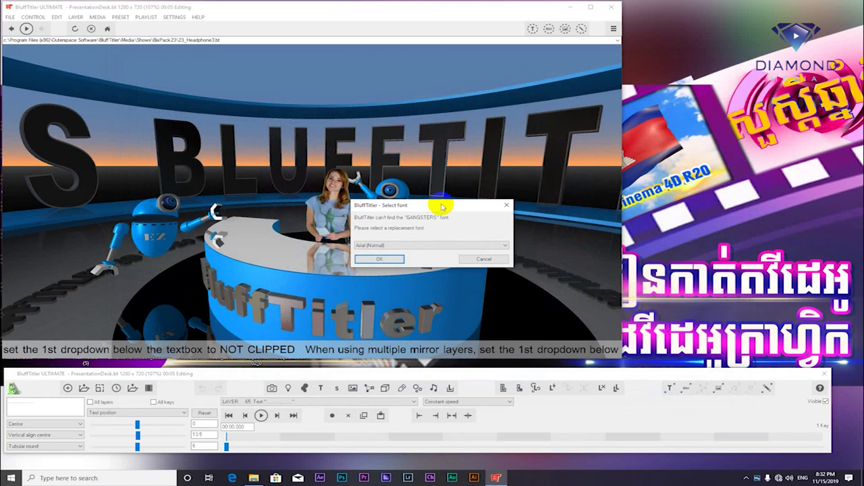
# Use Arial in place of the missing GANGSTERS font and play the headphone show
pyautogui.moveTo(412, 203); pyautogui.dragTo(446, 178)
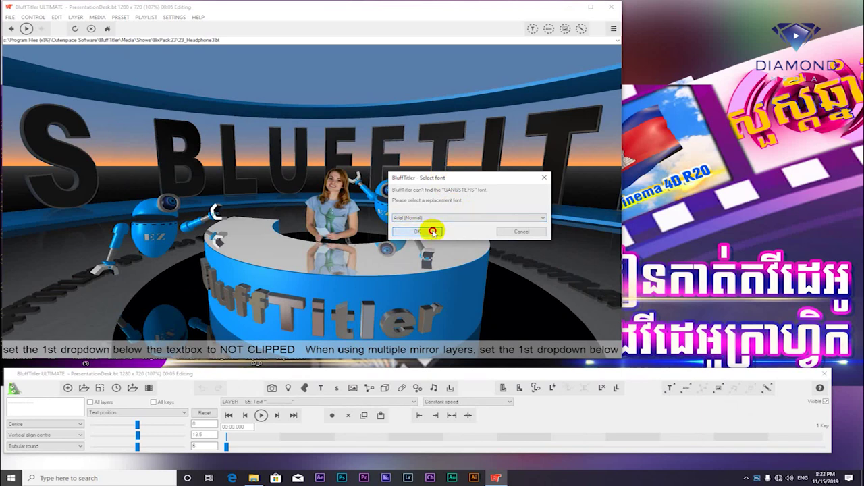
pyautogui.click(433, 231)
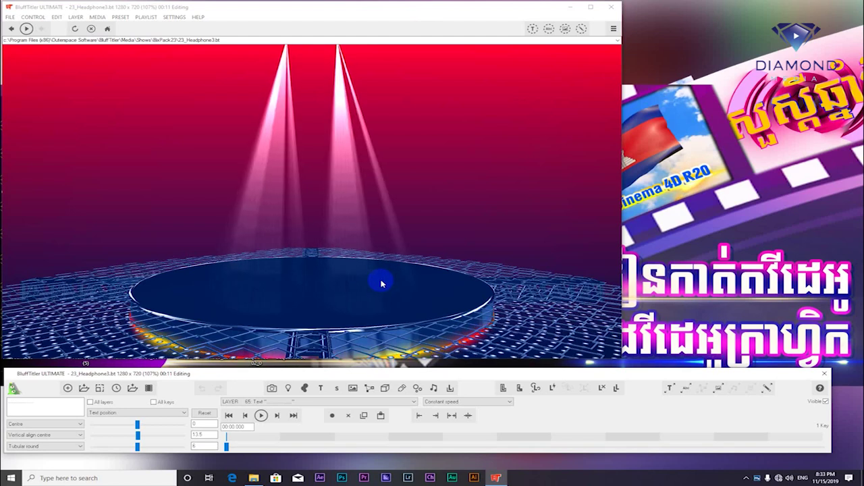
pyautogui.click(261, 416)
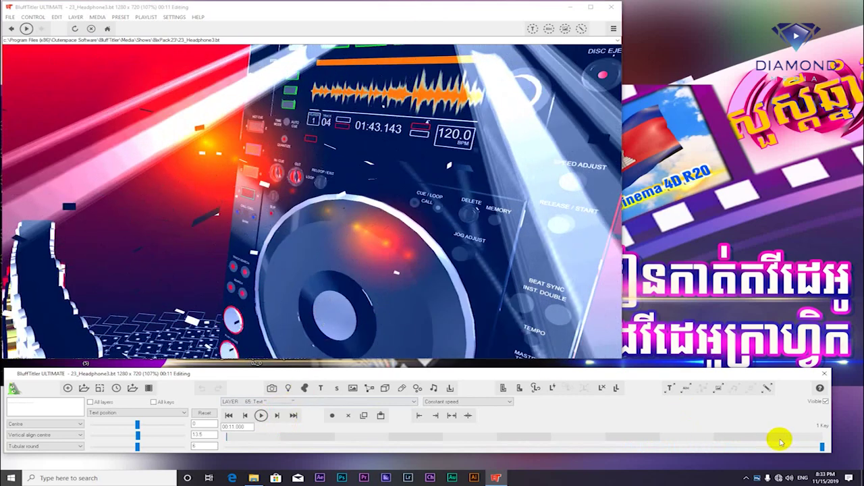
# Scrub the timeline back to the start and forward to review the animation
pyautogui.moveTo(780, 440)
pyautogui.mouseDown()
pyautogui.moveTo(234, 444)
pyautogui.moveTo(462, 439)
pyautogui.moveTo(615, 422)
pyautogui.mouseUp()
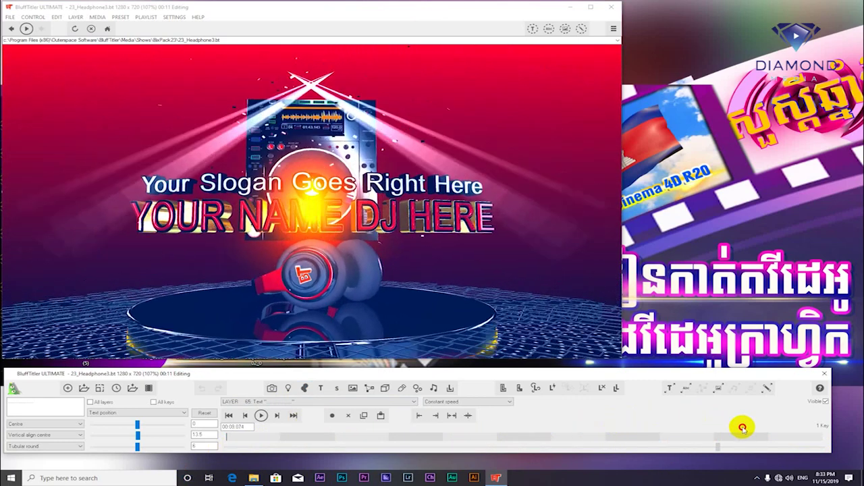
pyautogui.moveTo(615, 422)
pyautogui.mouseDown()
pyautogui.moveTo(791, 444)
pyautogui.moveTo(243, 430)
pyautogui.moveTo(370, 430)
pyautogui.moveTo(469, 415)
pyautogui.mouseUp()
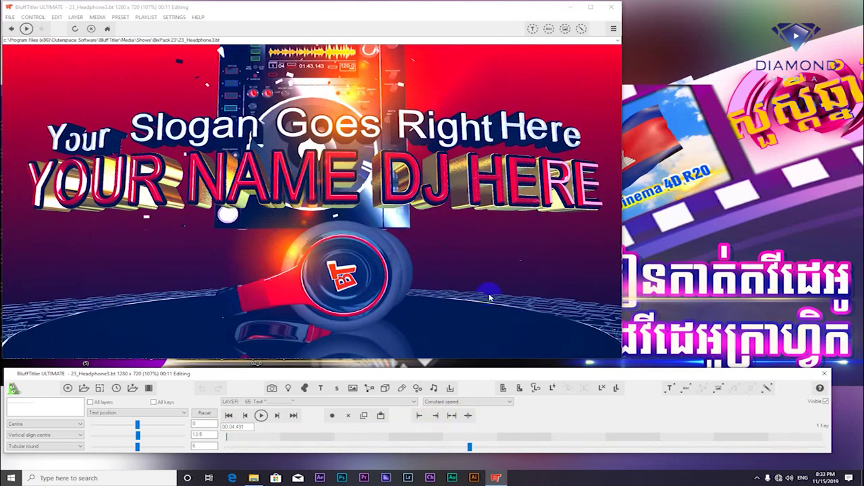
pyautogui.click(451, 269)
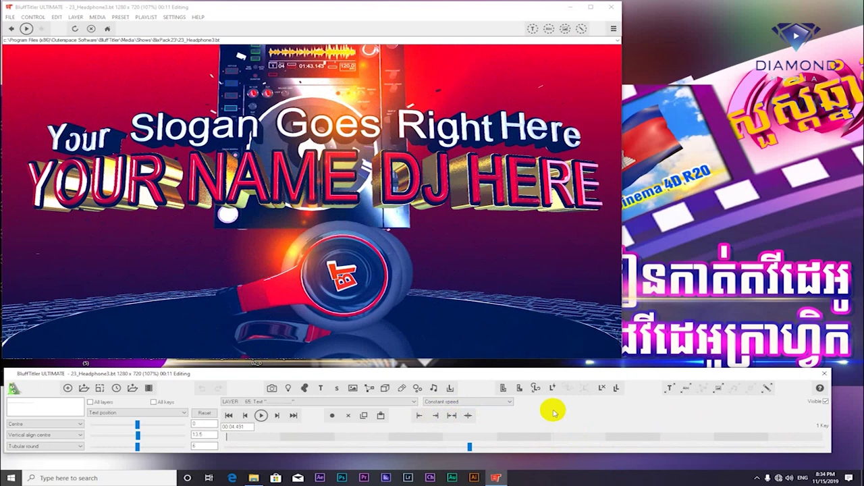
pyautogui.click(309, 177)
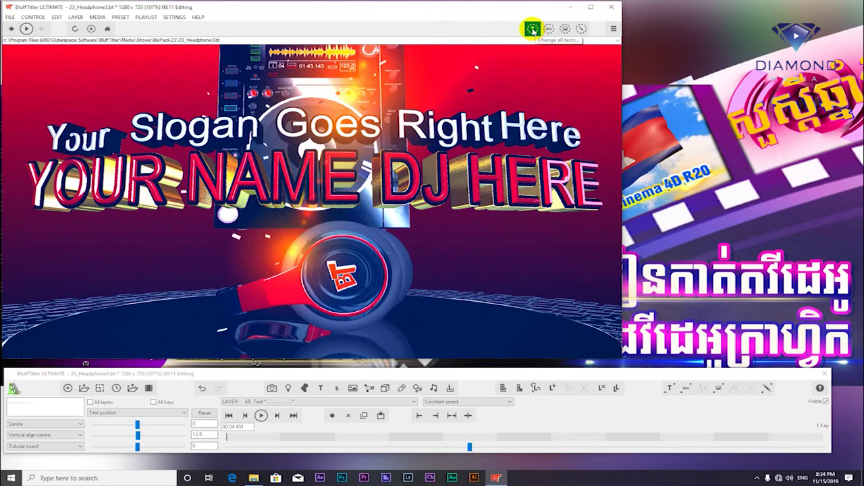
pyautogui.click(532, 29)
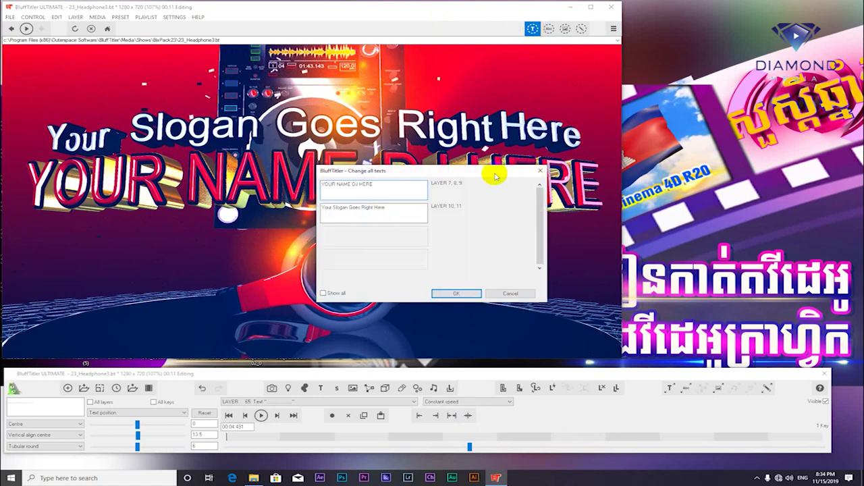
# Replace the main title YOUR NAME DJ HERE with HAPPY CONCERT
pyautogui.moveTo(495, 177); pyautogui.dragTo(608, 118)
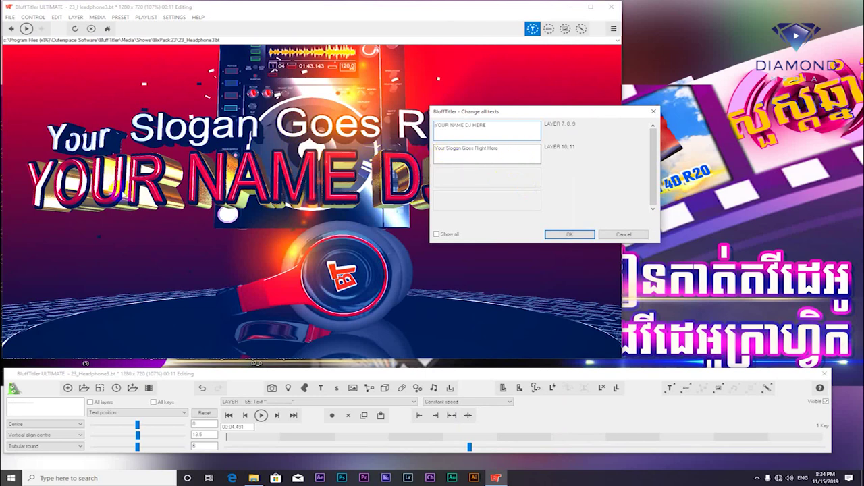
pyautogui.moveTo(475, 112); pyautogui.dragTo(557, 231)
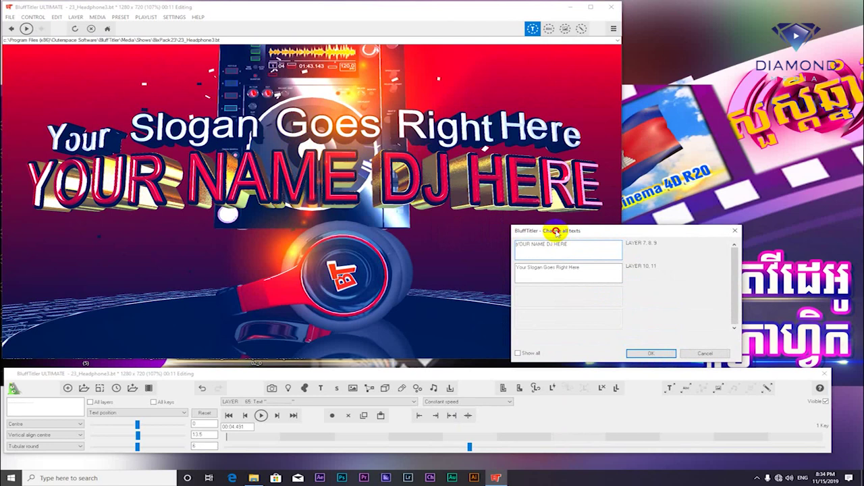
pyautogui.moveTo(553, 228)
pyautogui.mouseDown()
pyautogui.moveTo(552, 160)
pyautogui.moveTo(514, 176)
pyautogui.mouseUp()
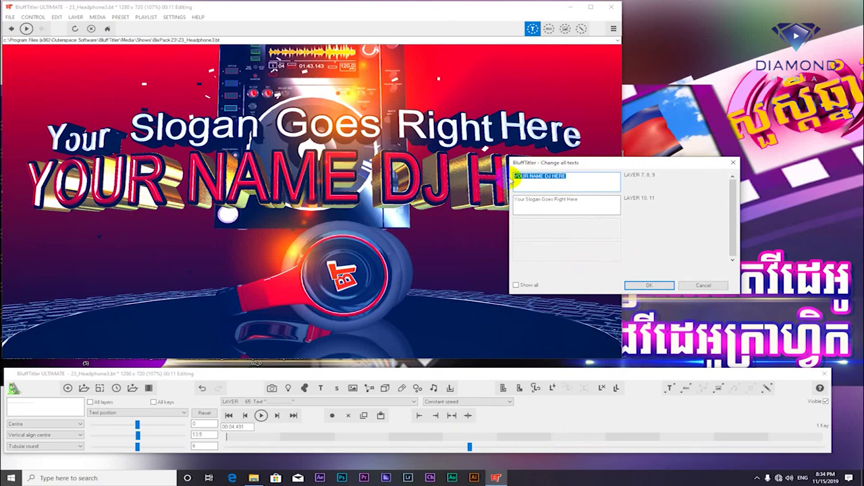
pyautogui.click(581, 179)
pyautogui.click(534, 183)
pyautogui.hotkey('ctrl', 'a')
pyautogui.write('H')
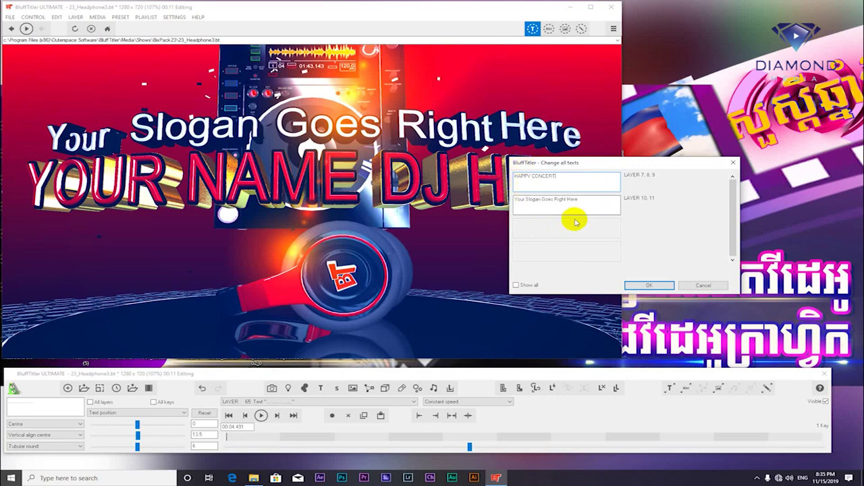
# Replace the slogan with 'Meeting with VJ and DJ' and apply both text changes
pyautogui.click(587, 202)
pyautogui.moveTo(588, 202); pyautogui.dragTo(481, 200)
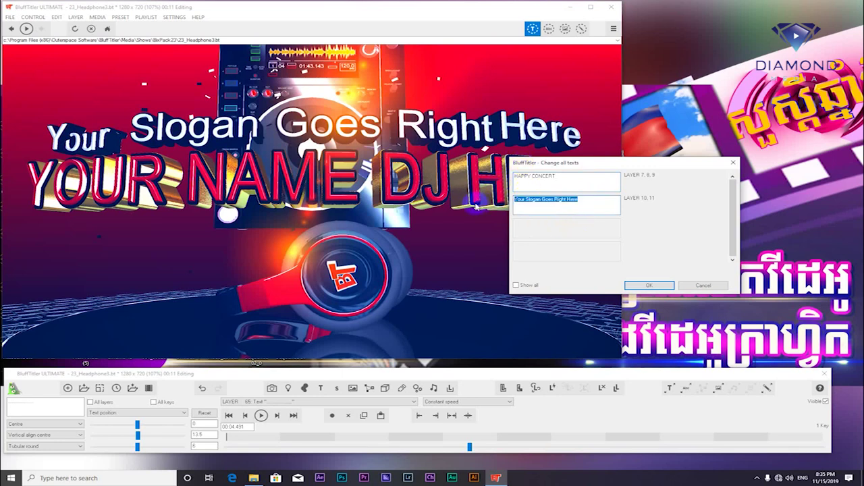
pyautogui.write('Meeting with VJ and DJ')
pyautogui.click(649, 286)
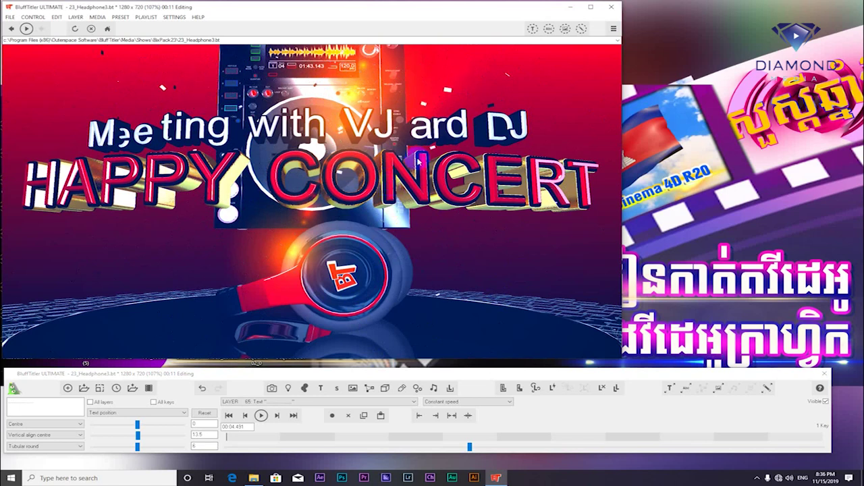
pyautogui.click(551, 31)
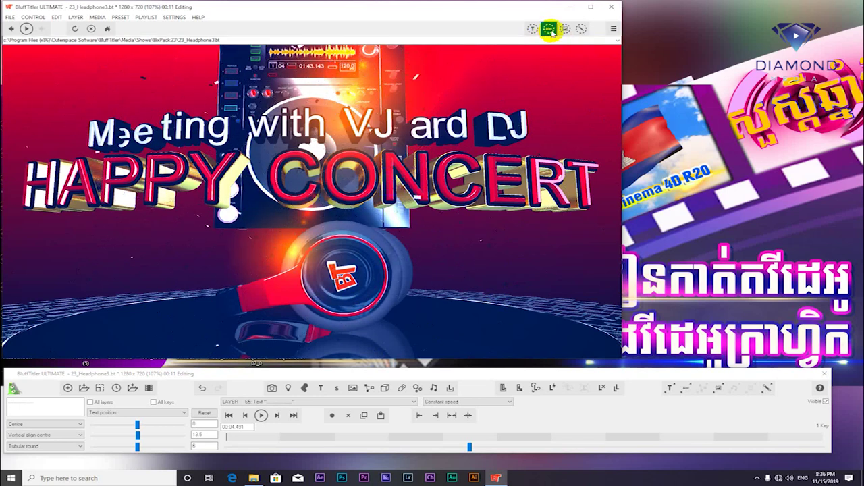
# Swap the Arial (Normal) font for Impact (Normal) across all layers
pyautogui.click(550, 31)
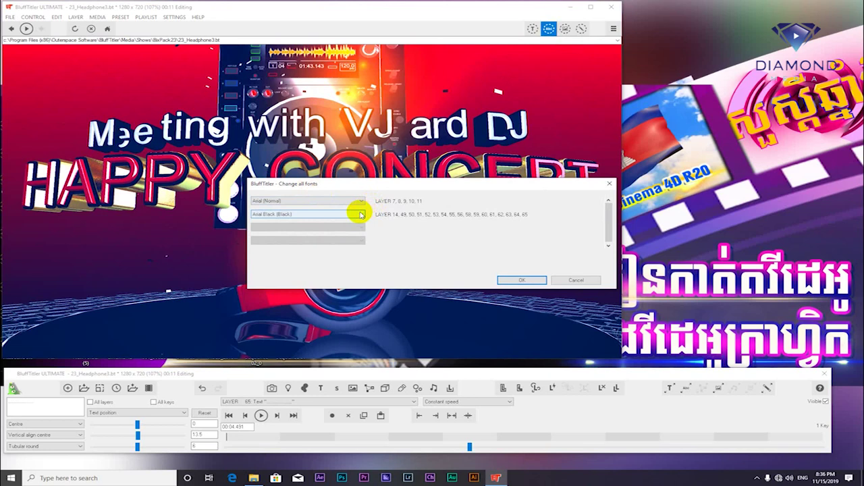
pyautogui.click(361, 201)
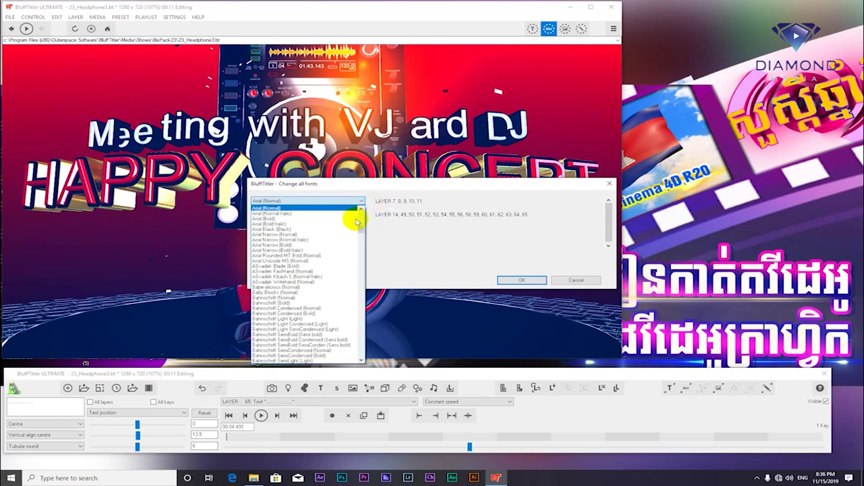
pyautogui.moveTo(362, 231); pyautogui.dragTo(363, 265)
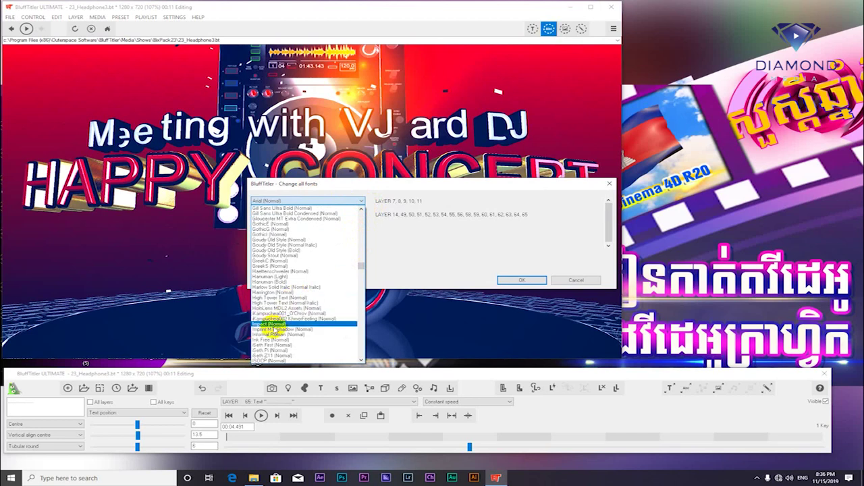
pyautogui.click(273, 324)
pyautogui.click(507, 281)
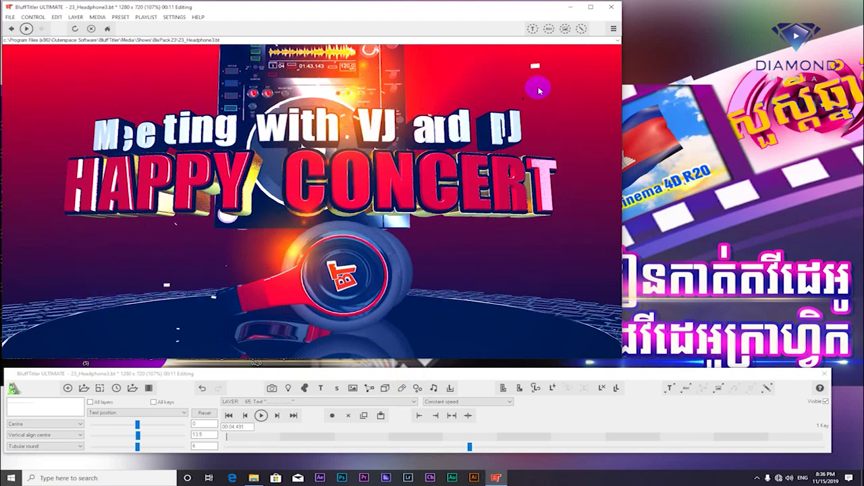
pyautogui.click(565, 29)
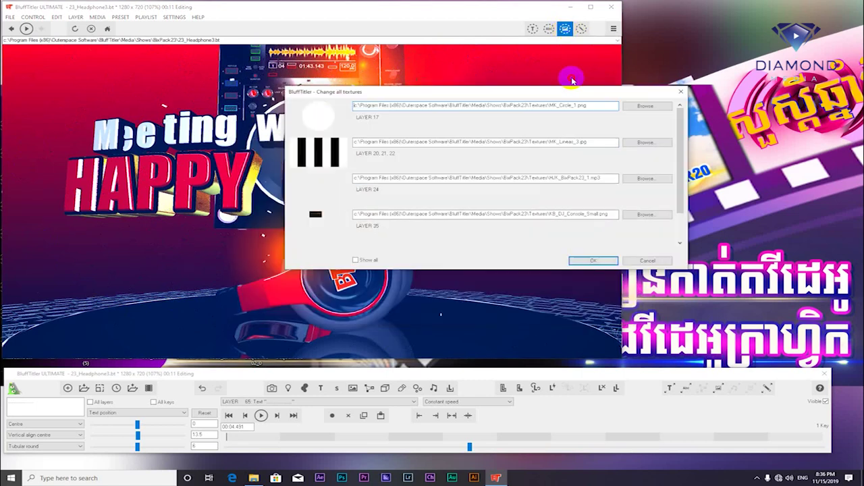
# Replace BT_logo.png on layers 46 and 47 with E:\Personal Tutorial\Daimond.png
pyautogui.moveTo(511, 150); pyautogui.dragTo(578, 58)
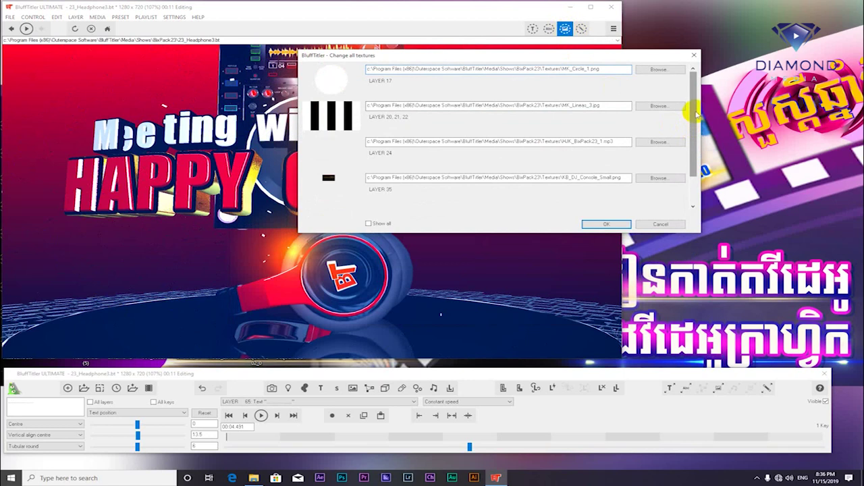
pyautogui.moveTo(693, 118); pyautogui.dragTo(696, 165)
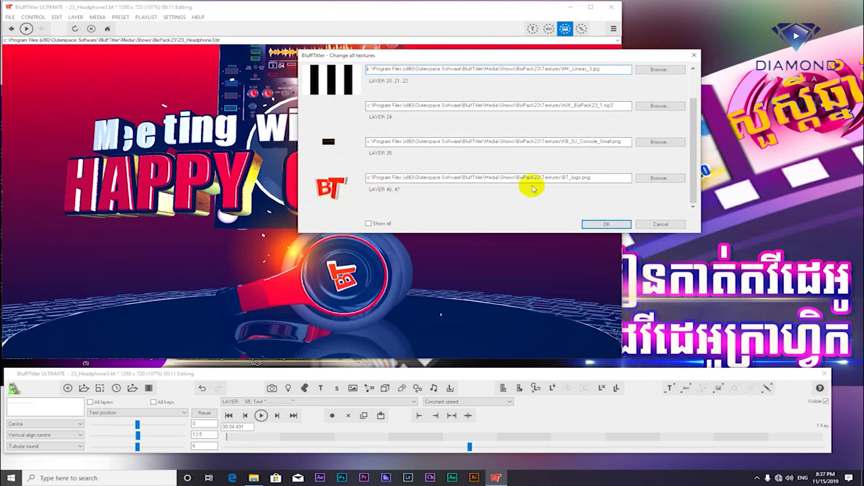
pyautogui.click(673, 180)
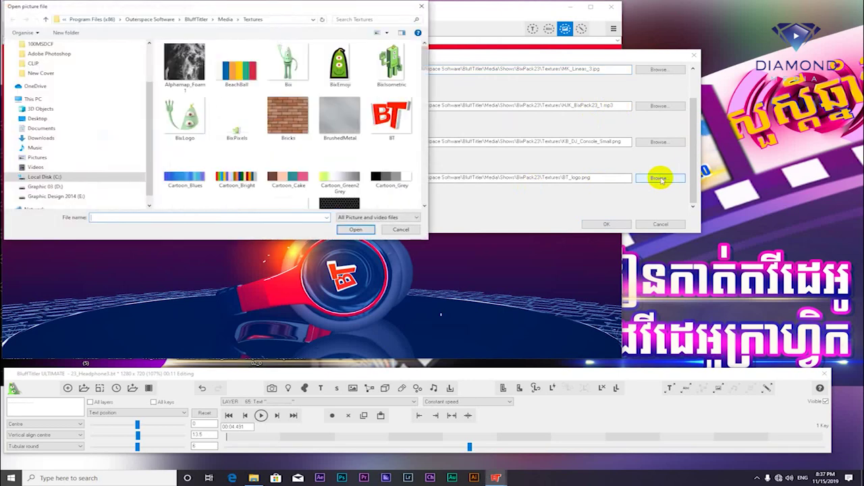
pyautogui.click(56, 196)
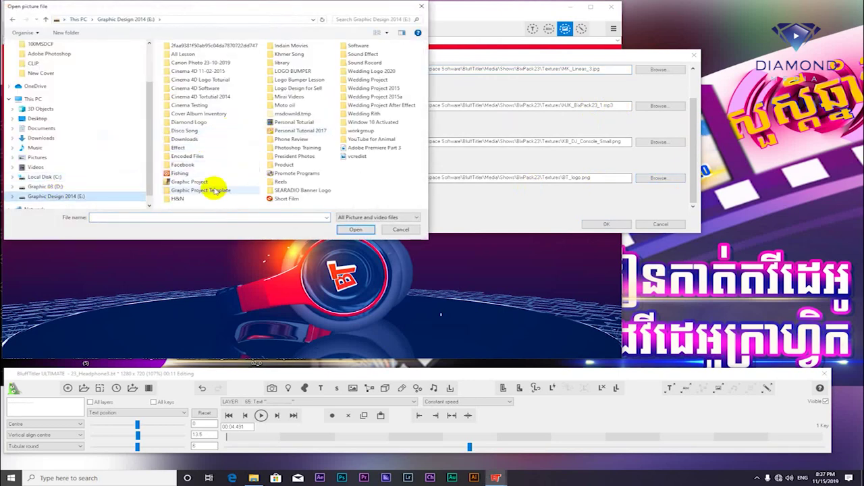
pyautogui.doubleClick(291, 123)
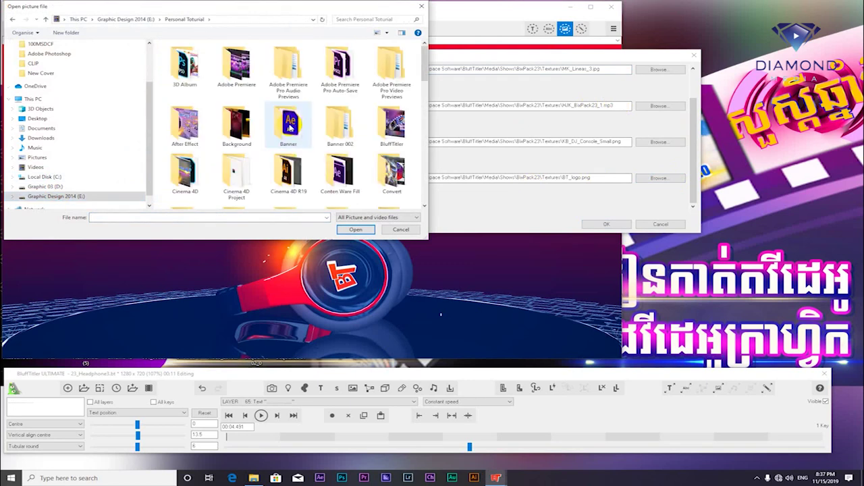
pyautogui.scroll(-2, 289, 127)
pyautogui.scroll(-1, 304, 120)
pyautogui.scroll(-2, 304, 119)
pyautogui.scroll(-1, 303, 119)
pyautogui.scroll(-1, 303, 119)
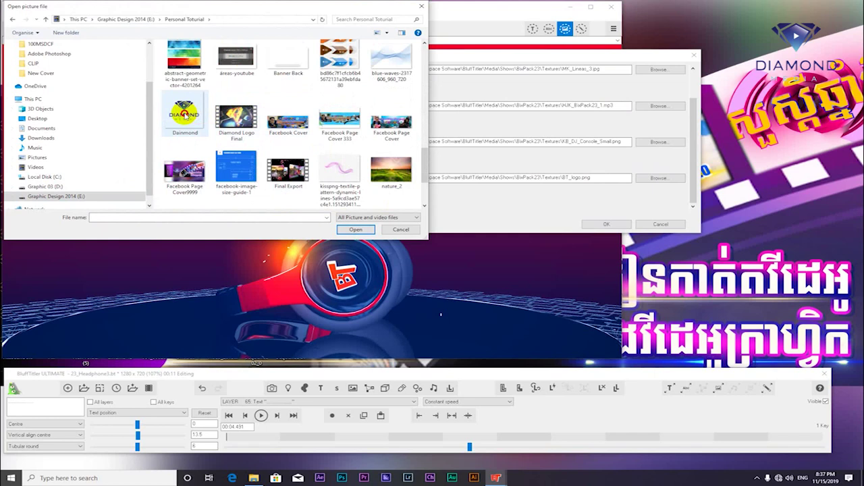
pyautogui.doubleClick(184, 116)
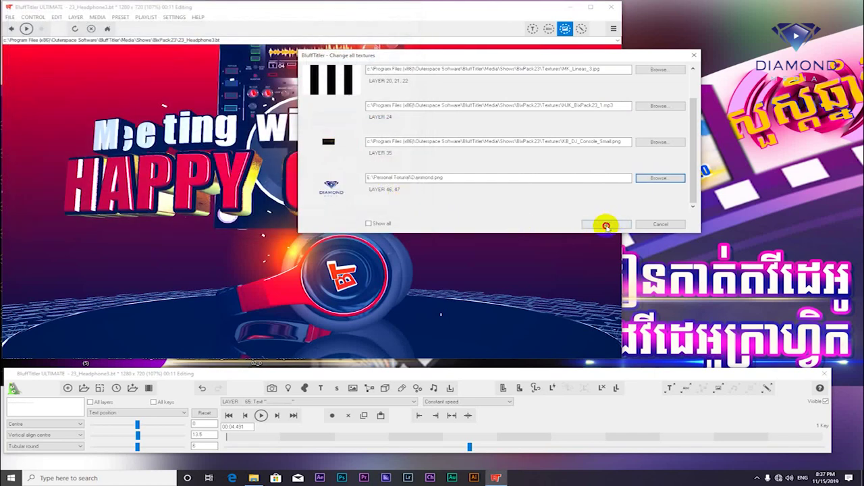
pyautogui.click(606, 225)
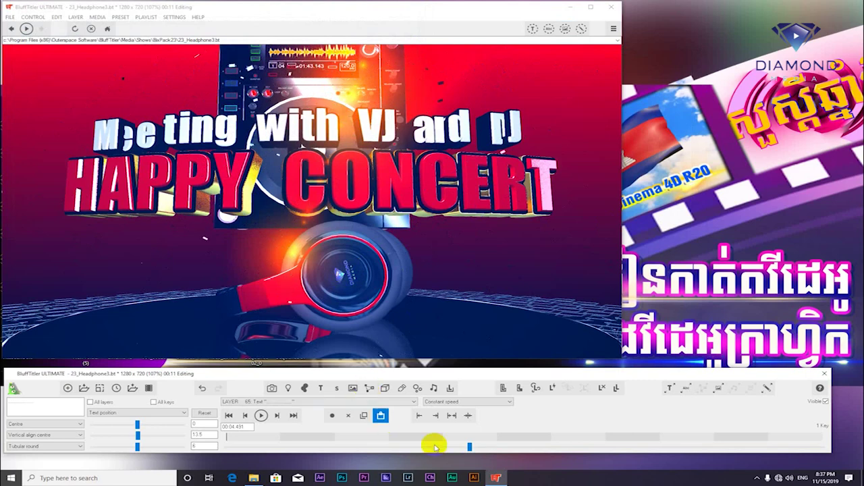
# Play the animation and pause it around 7.6 seconds to check the new title and logo
pyautogui.click(261, 415)
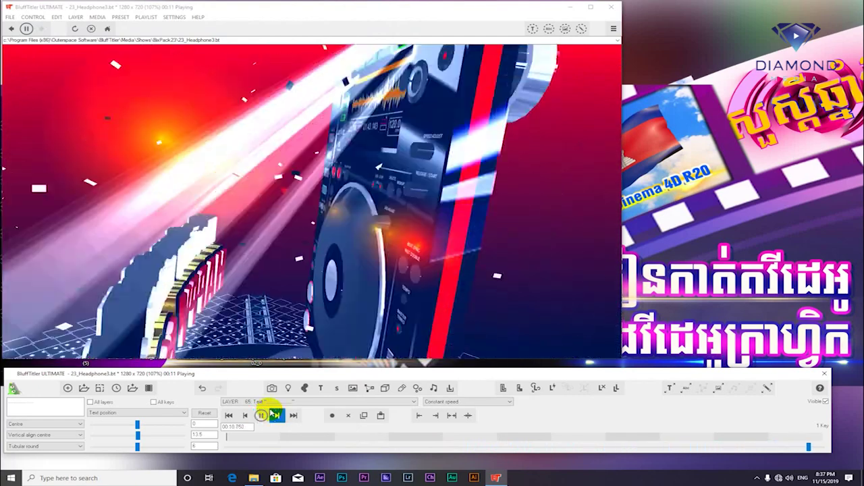
pyautogui.click(262, 415)
pyautogui.click(617, 440)
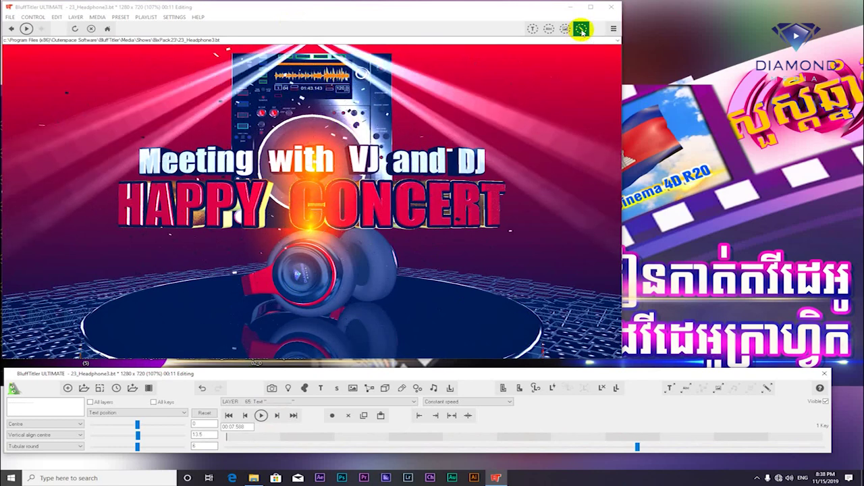
pyautogui.click(582, 31)
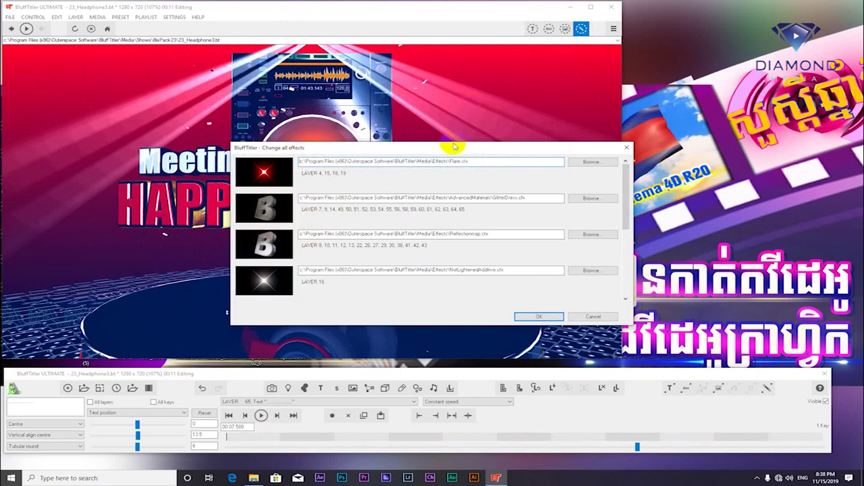
# Browse for a Flare effect replacement, navigating to C: > Outerspace Software > BluffTitler Media
pyautogui.moveTo(453, 146); pyautogui.dragTo(614, 55)
pyautogui.scroll(-3, 730, 203)
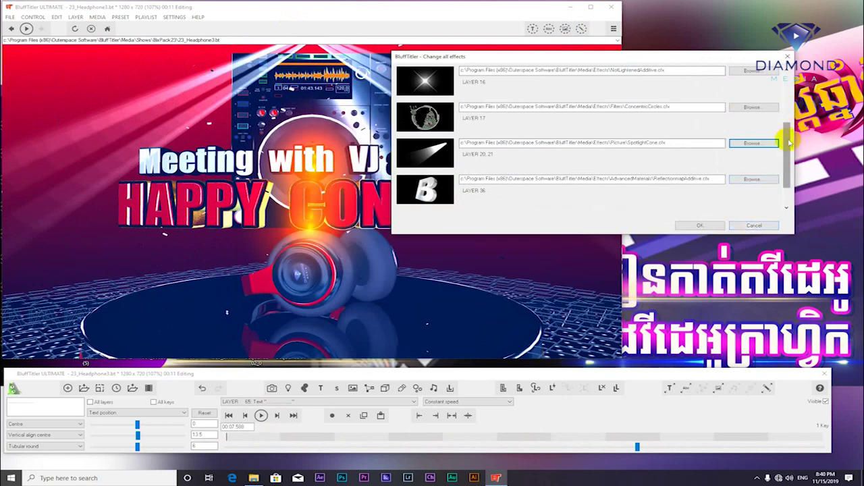
pyautogui.moveTo(789, 142); pyautogui.dragTo(790, 79)
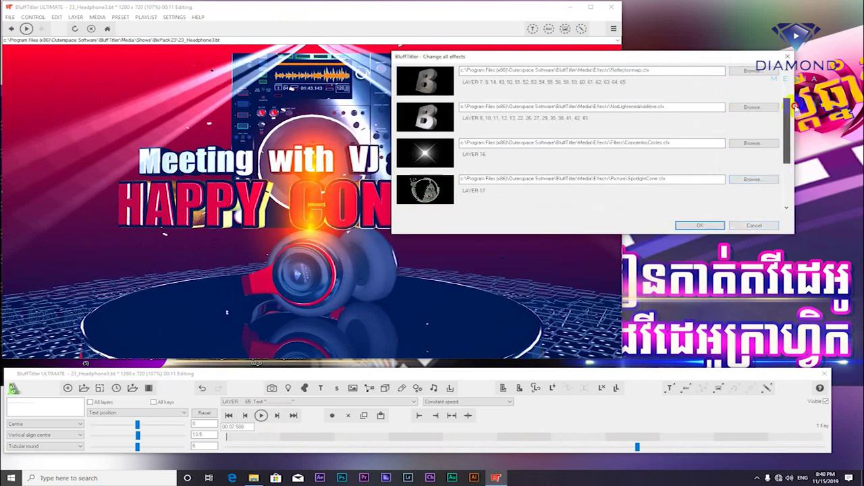
pyautogui.click(752, 71)
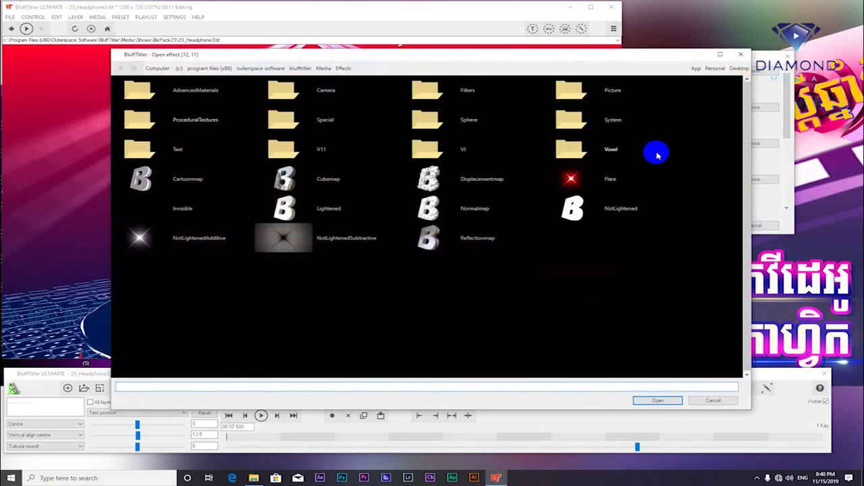
pyautogui.click(157, 68)
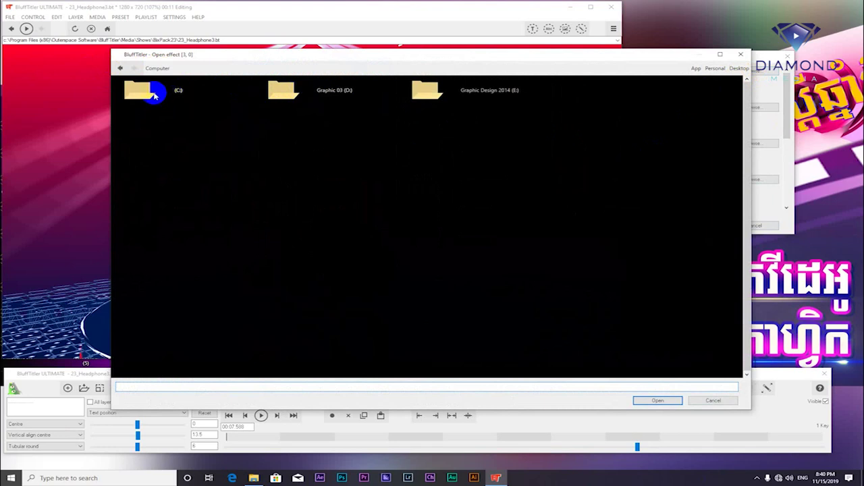
pyautogui.click(154, 90)
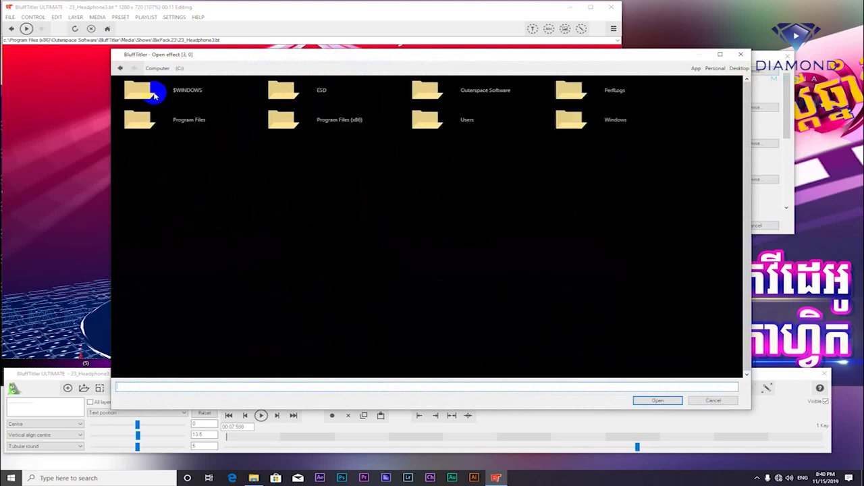
pyautogui.click(441, 93)
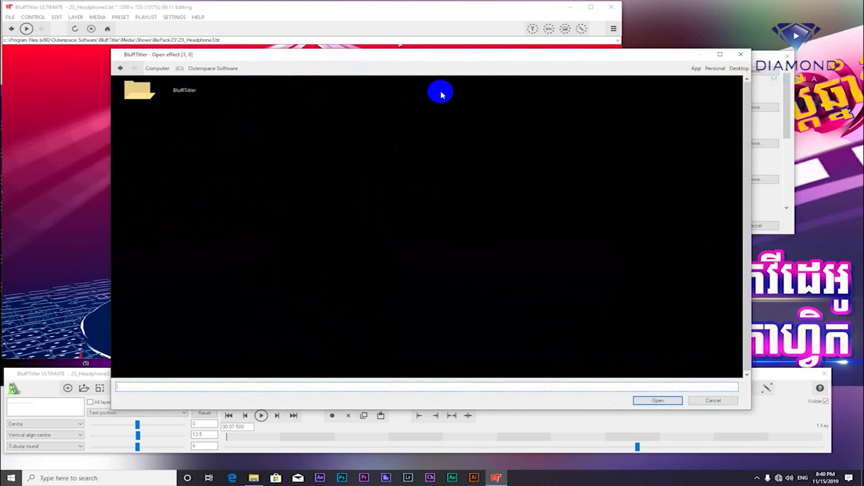
pyautogui.click(154, 95)
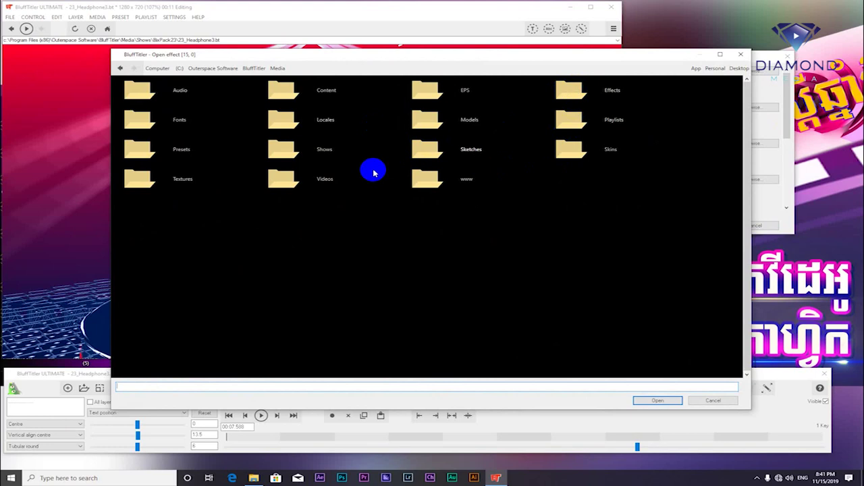
# Look through the Shows, Effects and Textures folders, then cancel without loading any effect
pyautogui.click(298, 154)
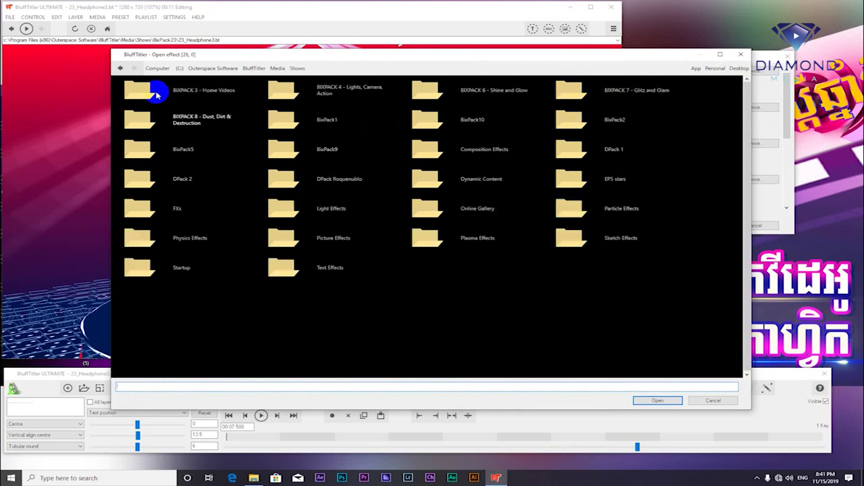
pyautogui.click(119, 68)
pyautogui.click(597, 95)
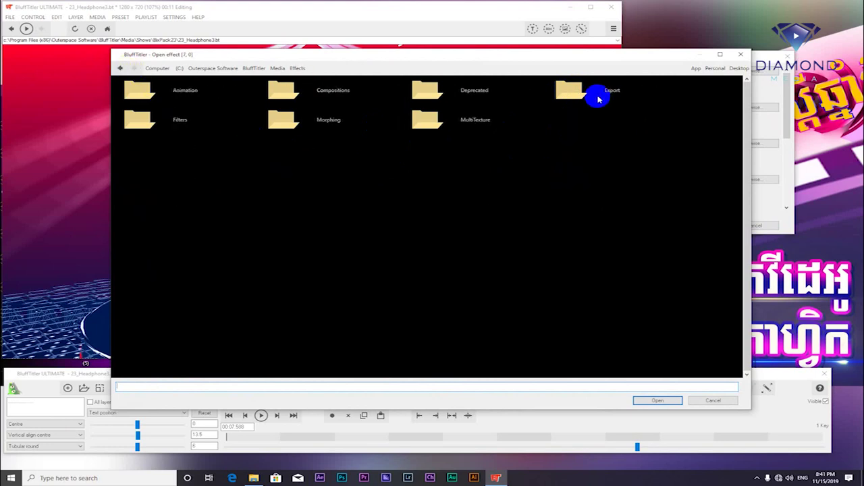
pyautogui.click(120, 69)
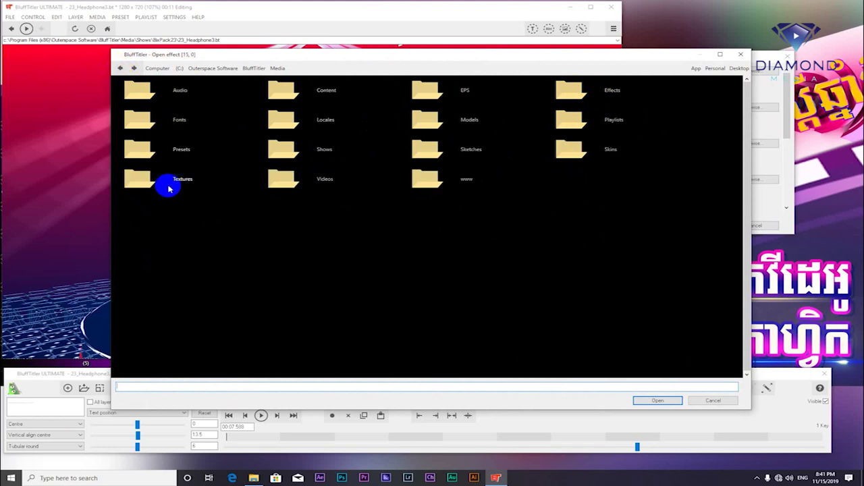
pyautogui.click(177, 181)
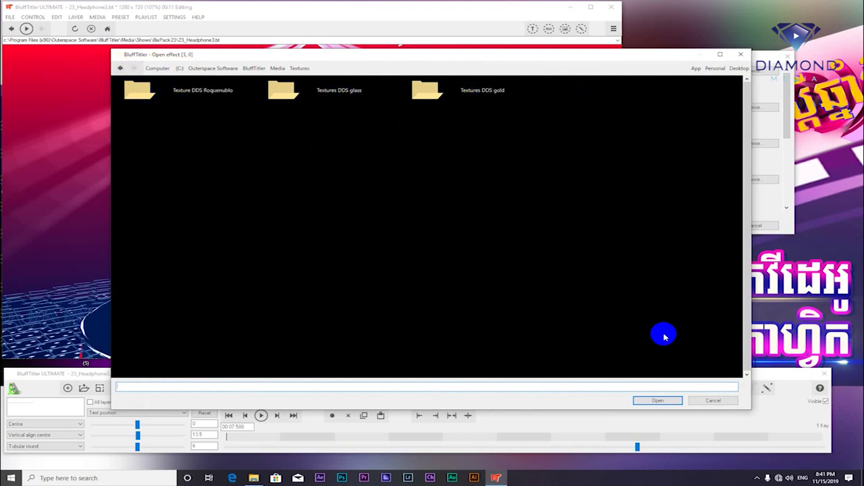
pyautogui.click(711, 400)
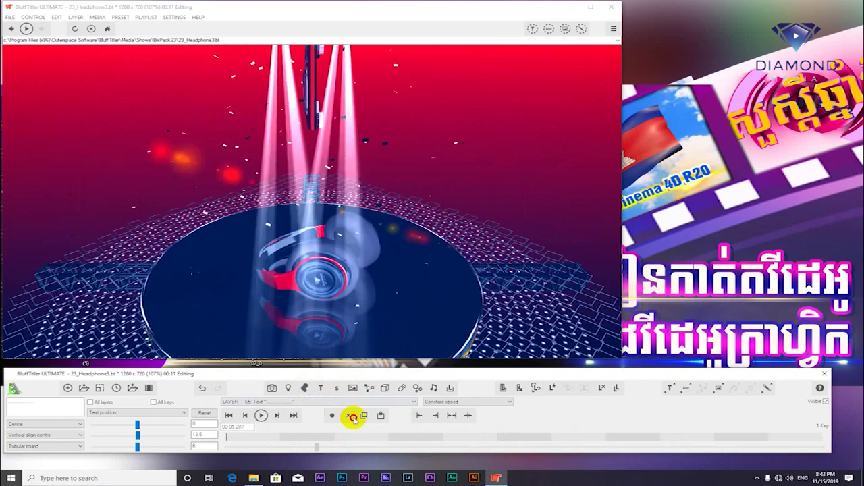
# Move the time marker to about 00:05, where HAPPY CONCERT is displayed
pyautogui.click(489, 418)
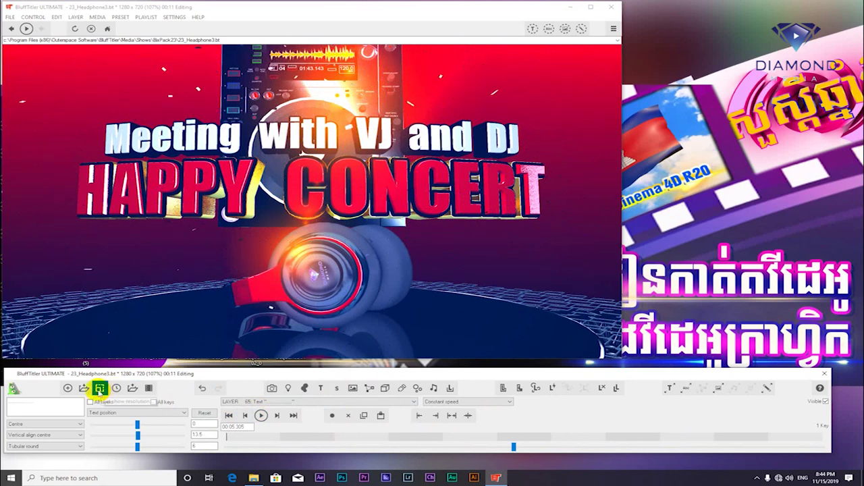
# Switch the show resolution from 1280 x 720 to the HD 1920 x 1080 preset and play the preview
pyautogui.click(100, 388)
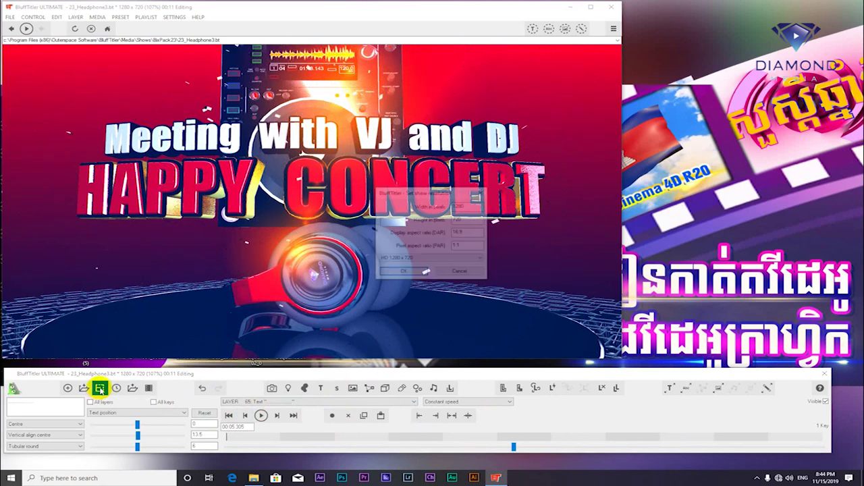
pyautogui.click(401, 260)
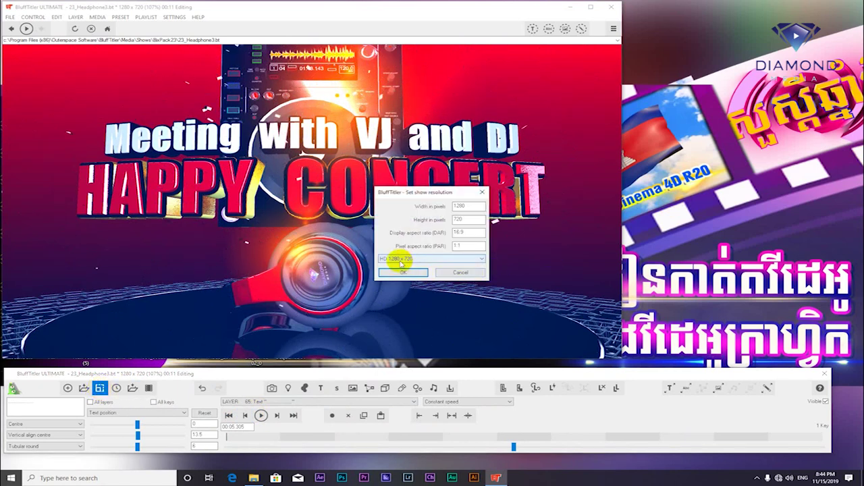
pyautogui.click(401, 261)
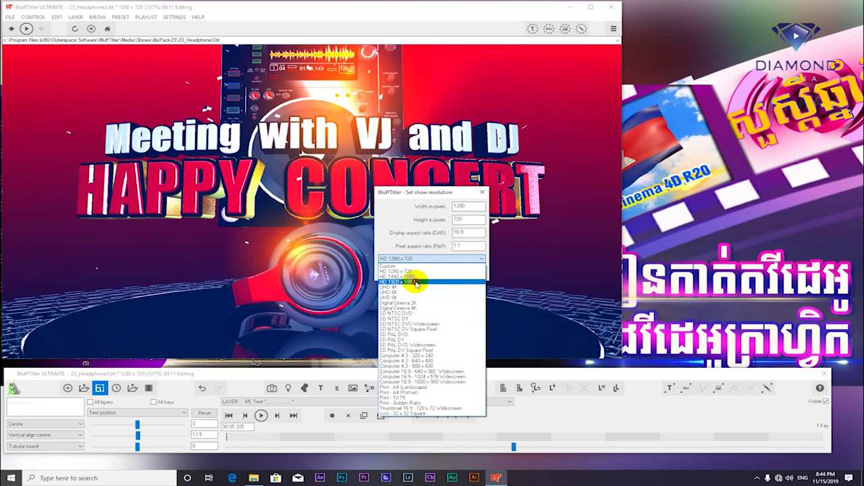
pyautogui.click(416, 282)
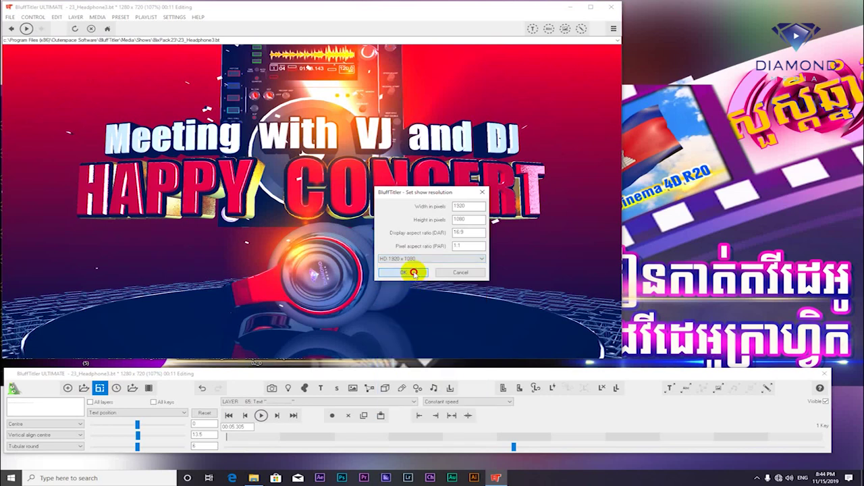
pyautogui.click(414, 272)
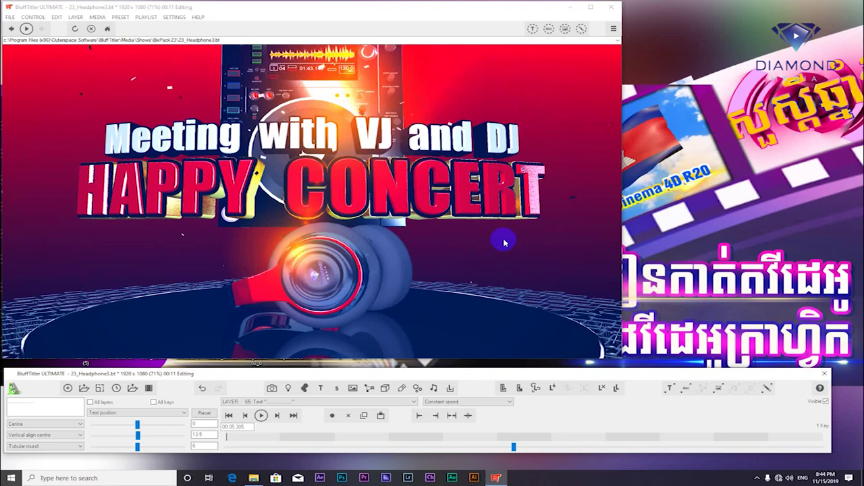
pyautogui.click(260, 415)
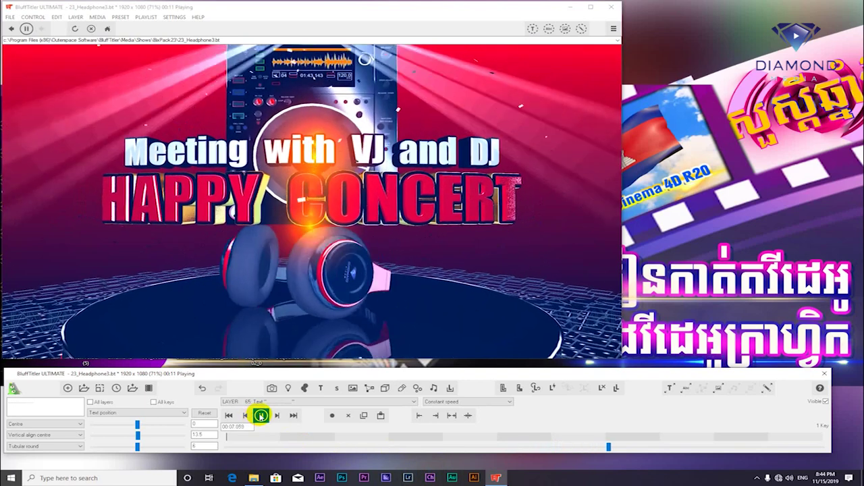
# Stop the preview and choose MP4 as the video export format
pyautogui.click(287, 388)
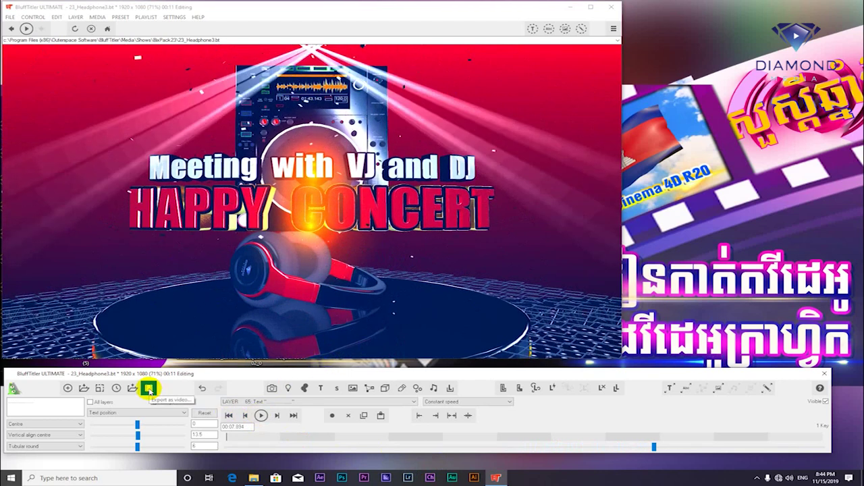
pyautogui.click(149, 390)
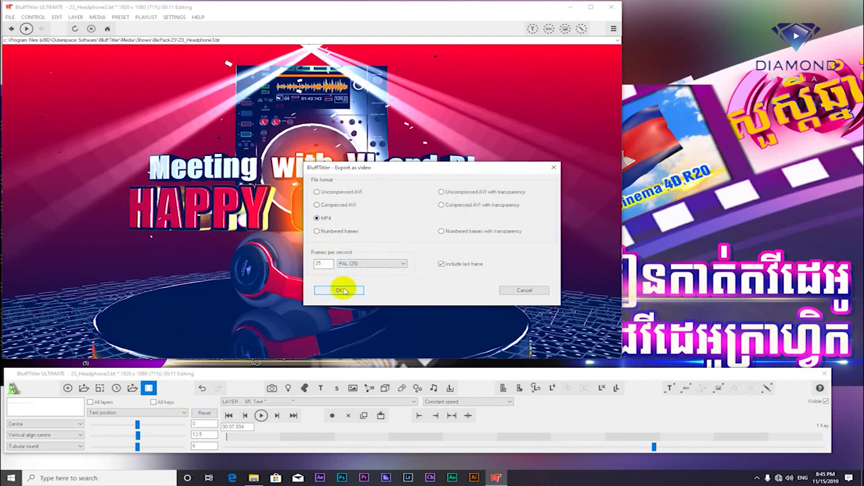
pyautogui.click(341, 290)
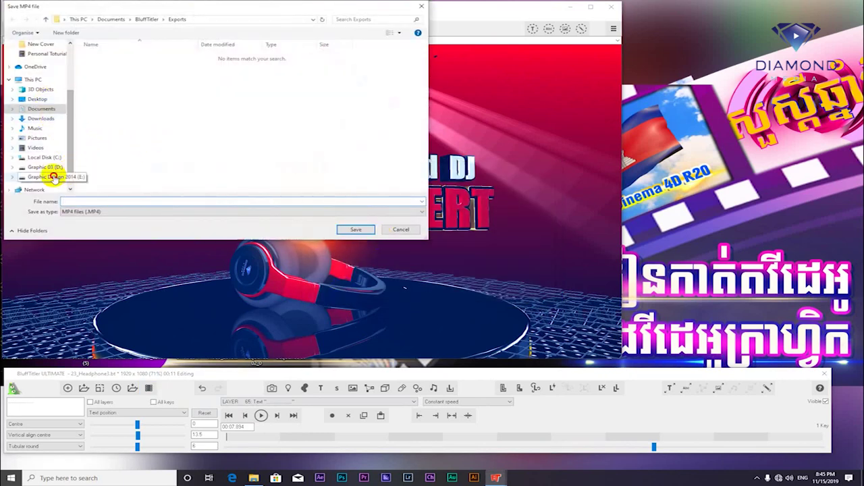
# Save the MP4 into E:\Personal Toturial\BluffTitler, then bring up that folder in File Explorer
pyautogui.click(54, 176)
pyautogui.doubleClick(209, 139)
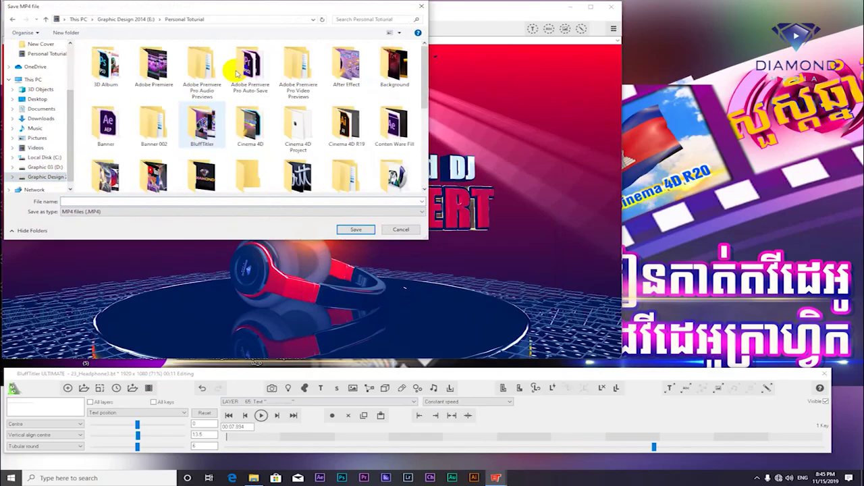
pyautogui.doubleClick(232, 68)
pyautogui.click(356, 230)
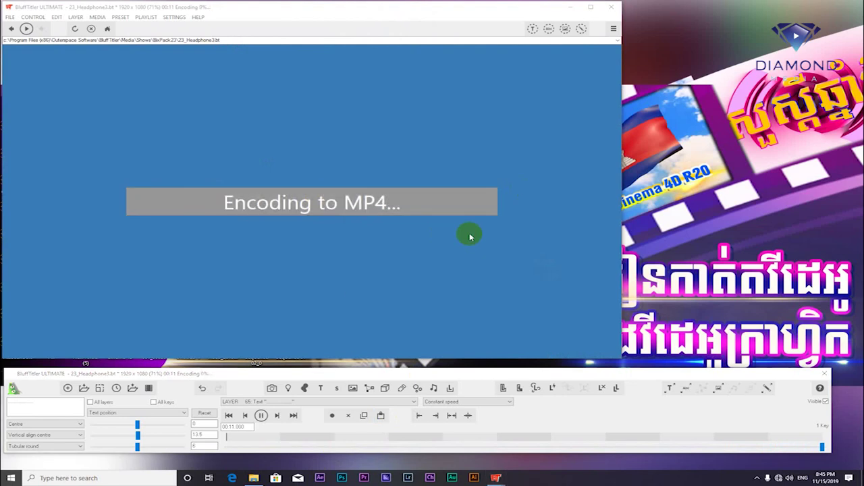
pyautogui.click(496, 289)
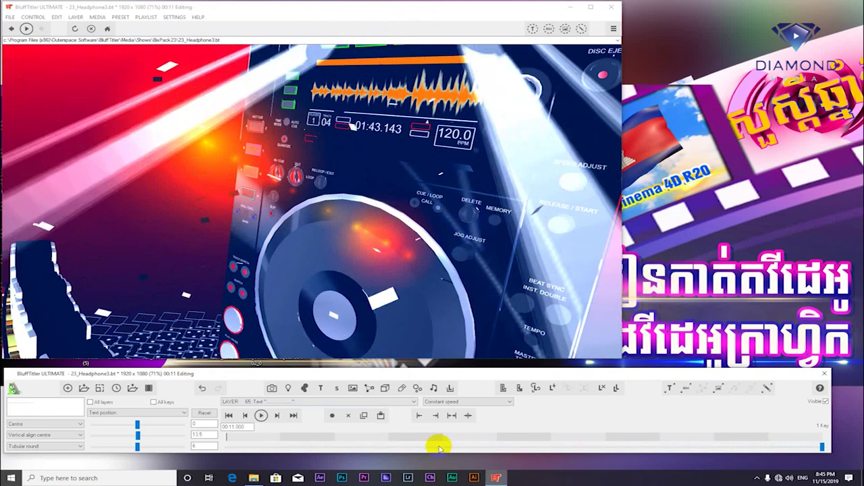
pyautogui.click(252, 479)
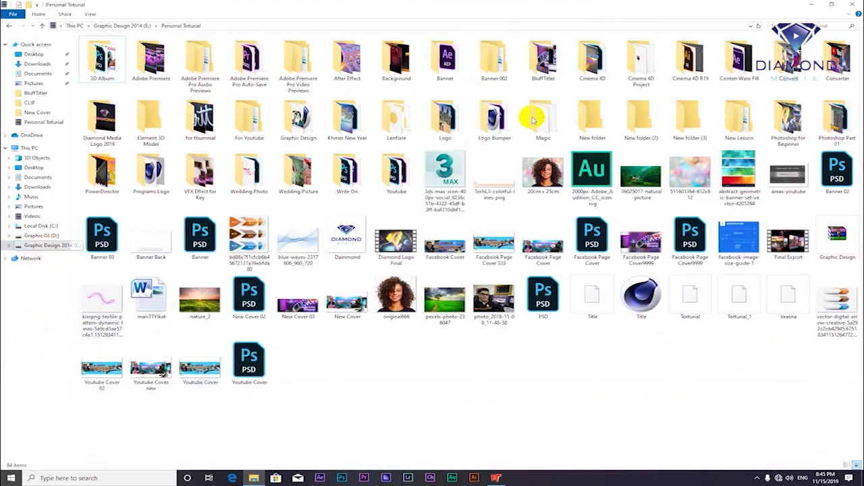
# Open the BluffTitler subfolder under Personal Toturial to find the exported MP4
pyautogui.doubleClick(552, 63)
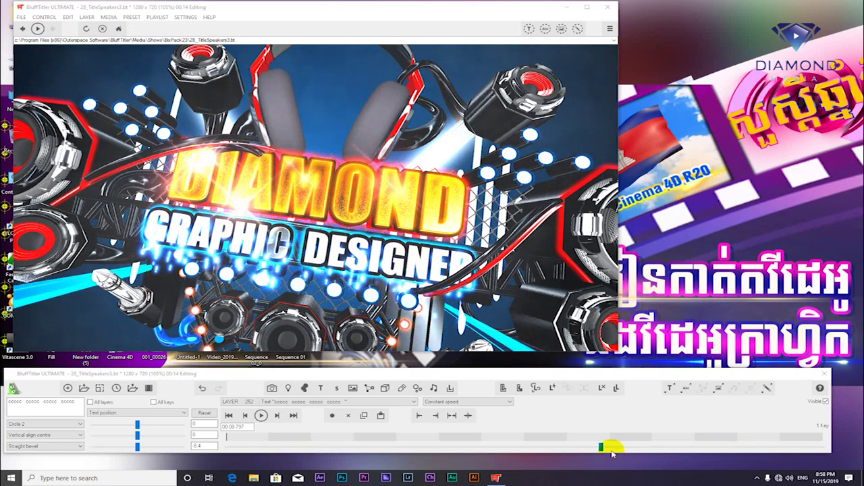
pyautogui.moveTo(600, 446); pyautogui.dragTo(636, 451)
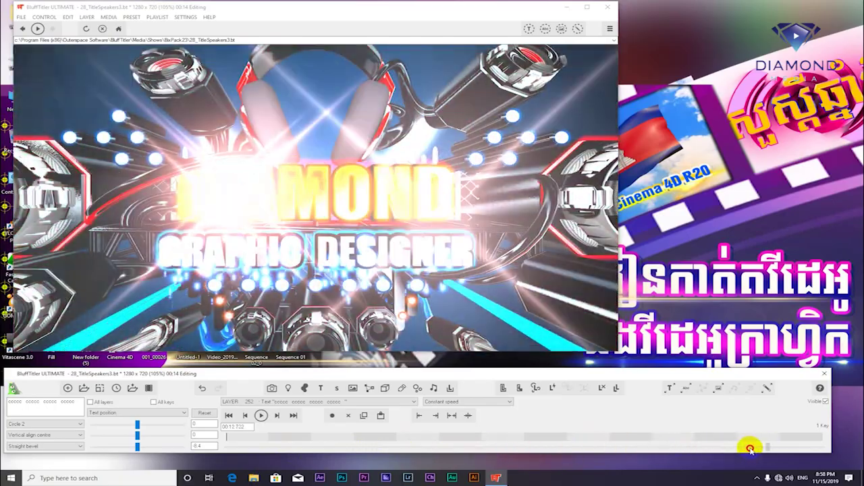
pyautogui.moveTo(636, 451)
pyautogui.mouseDown()
pyautogui.moveTo(319, 445)
pyautogui.moveTo(506, 453)
pyautogui.mouseUp()
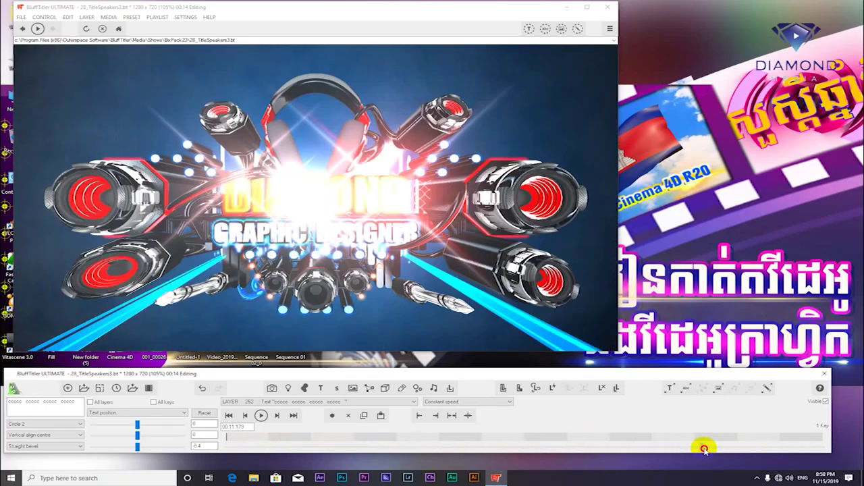
pyautogui.moveTo(506, 453); pyautogui.dragTo(704, 447)
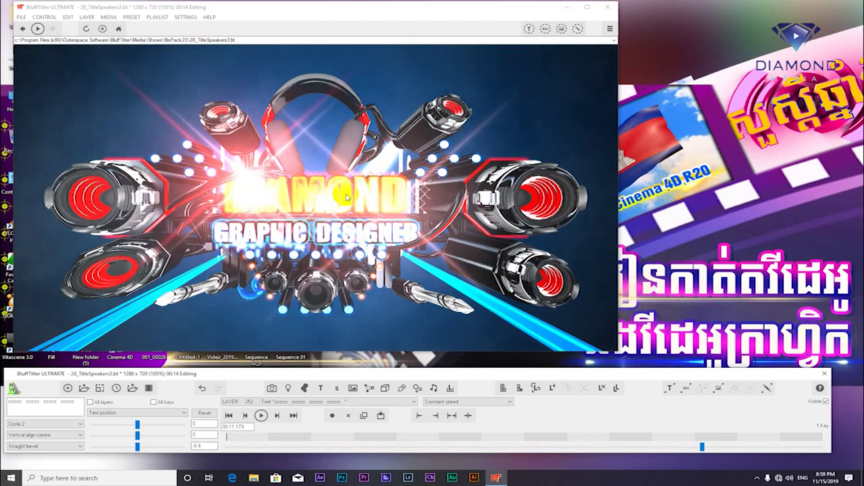
pyautogui.click(345, 196)
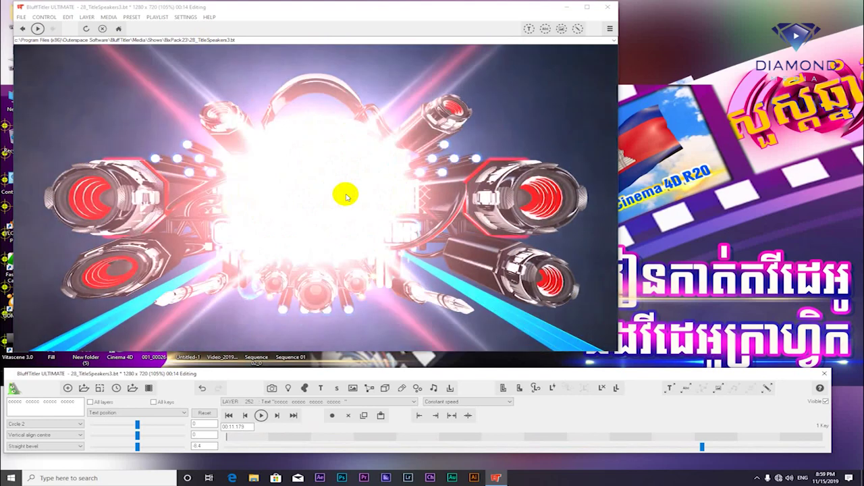